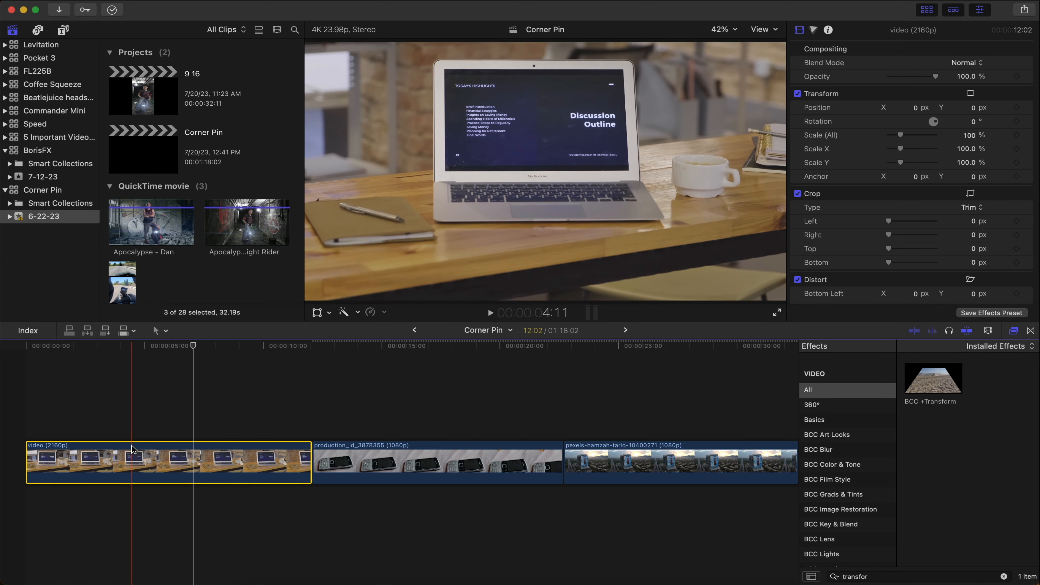
- Turn the laptop clip at the start of the timeline into a compound clip named Corner Pin
right_click(129, 463)
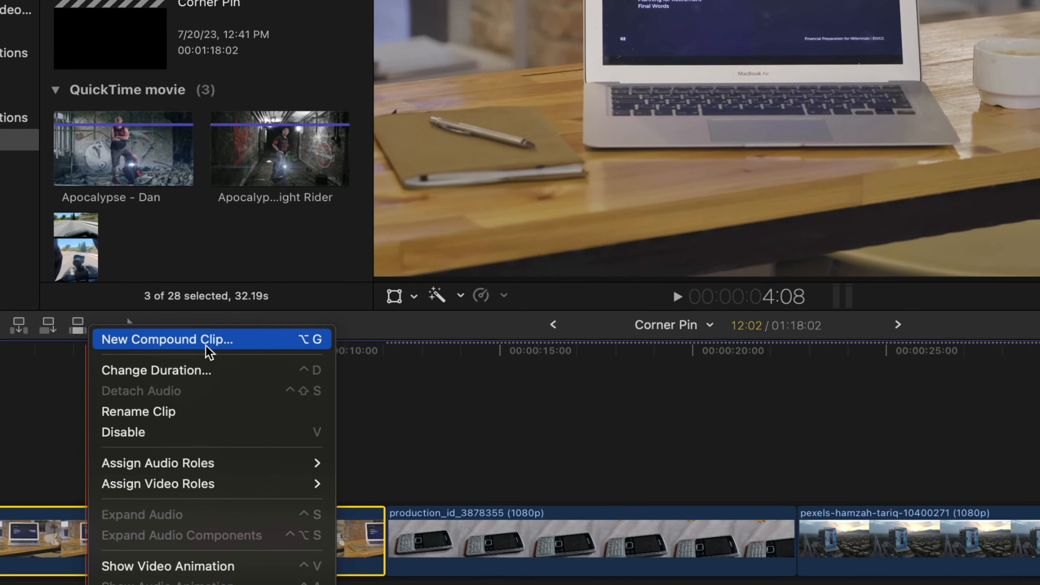
left_click(204, 346)
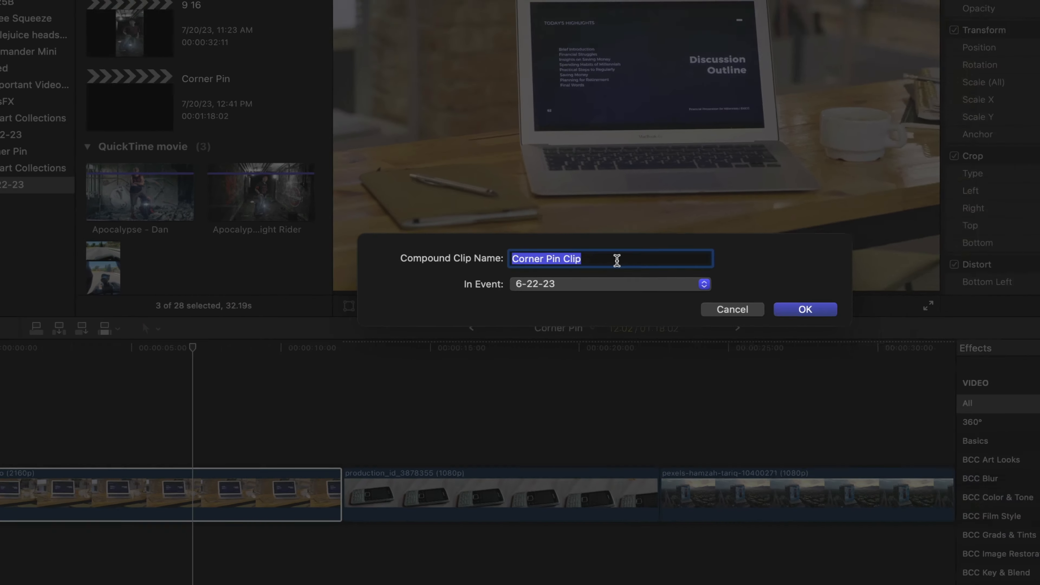
type("Cropped")
key("Return")
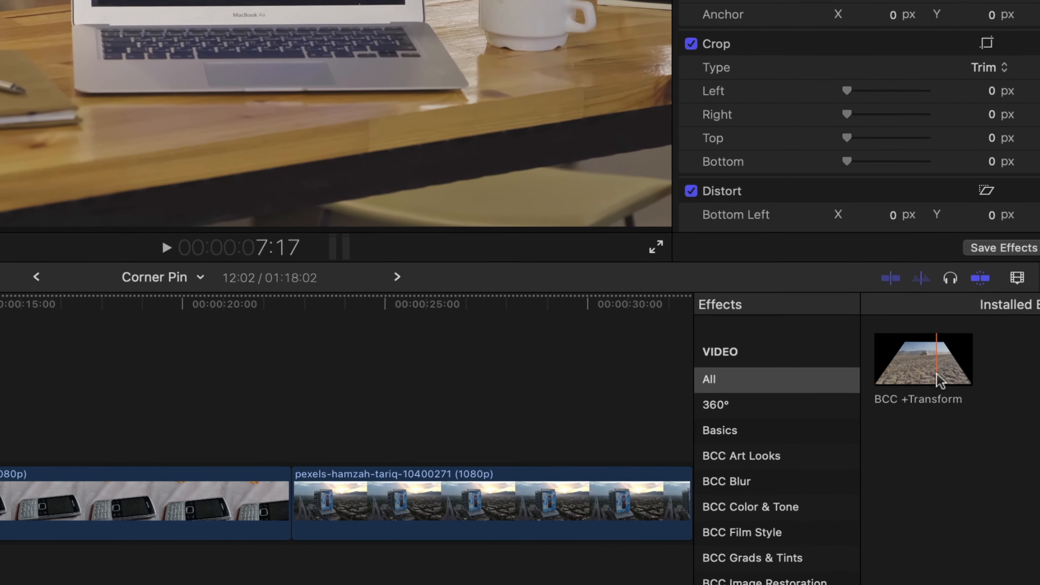
- Apply the BCC +Transform effect to the Corner Pin compound clip and launch its Mocha parameter tracking
left_click_drag(938, 379, 0, 510)
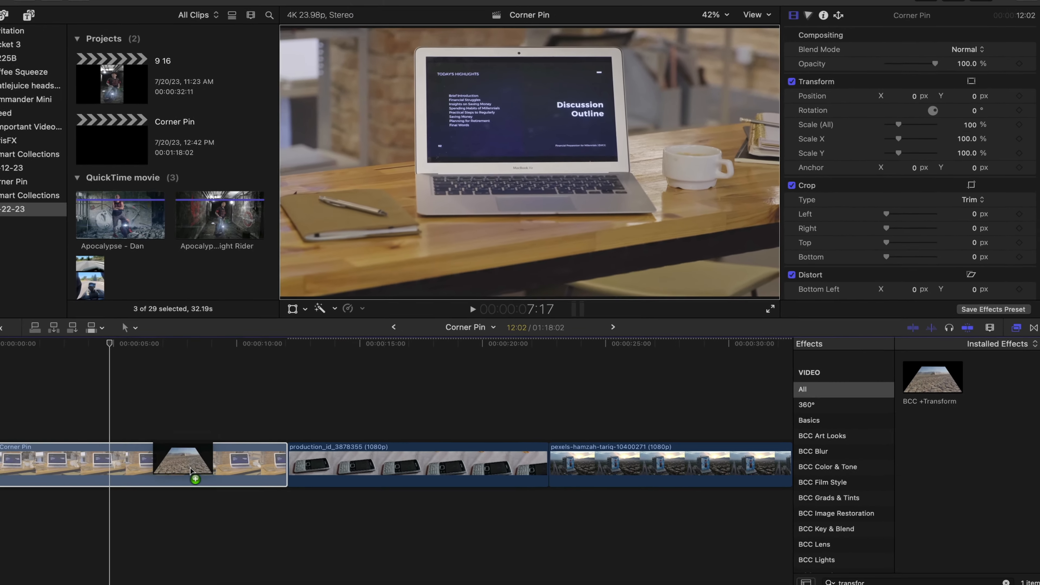
left_click_drag(190, 470, 188, 466)
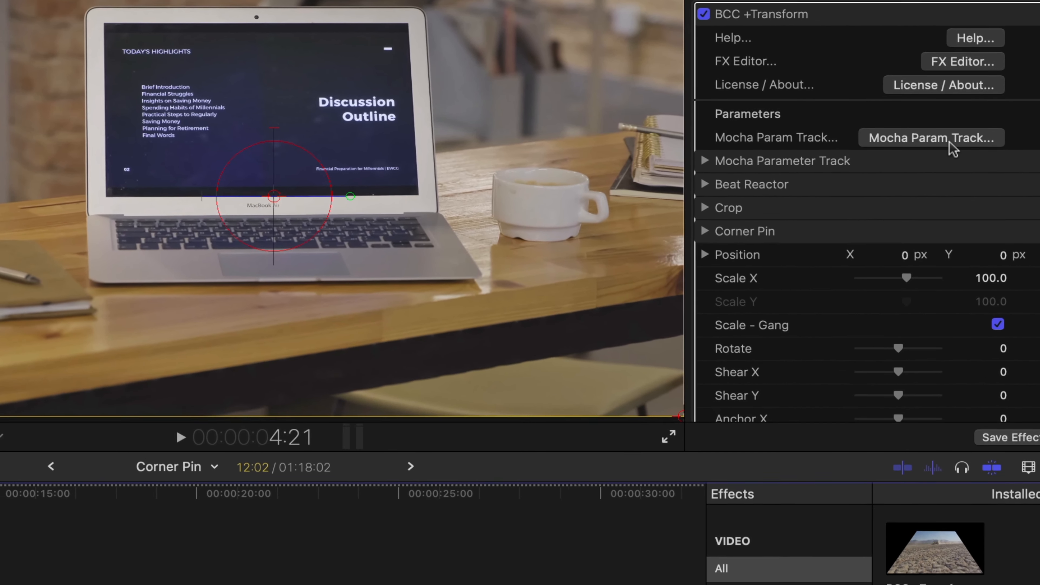
left_click(949, 142)
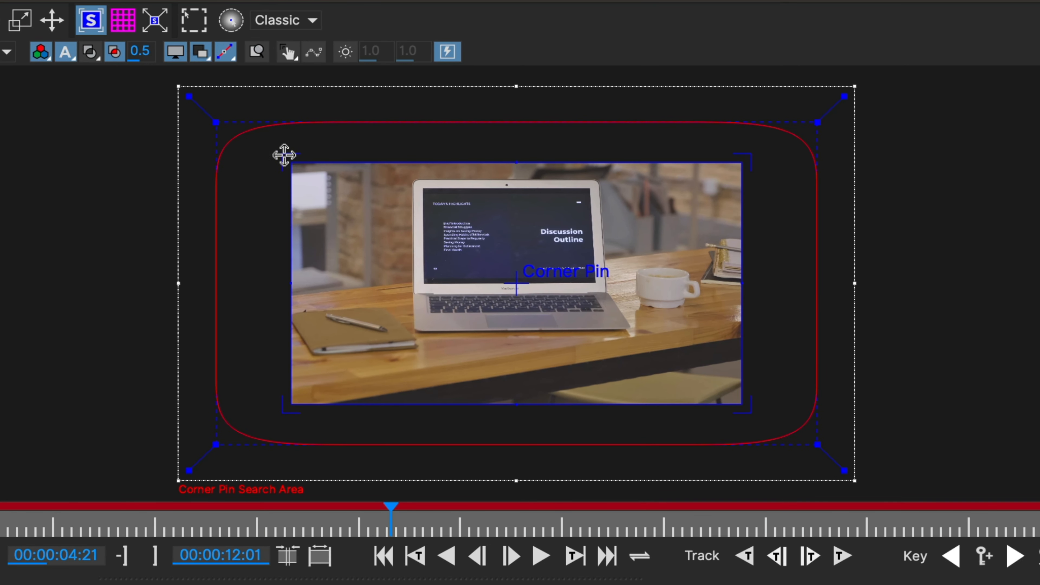
- Align the four corners of the Corner Pin surface with the corners of the laptop's display
left_click_drag(292, 163, 421, 196)
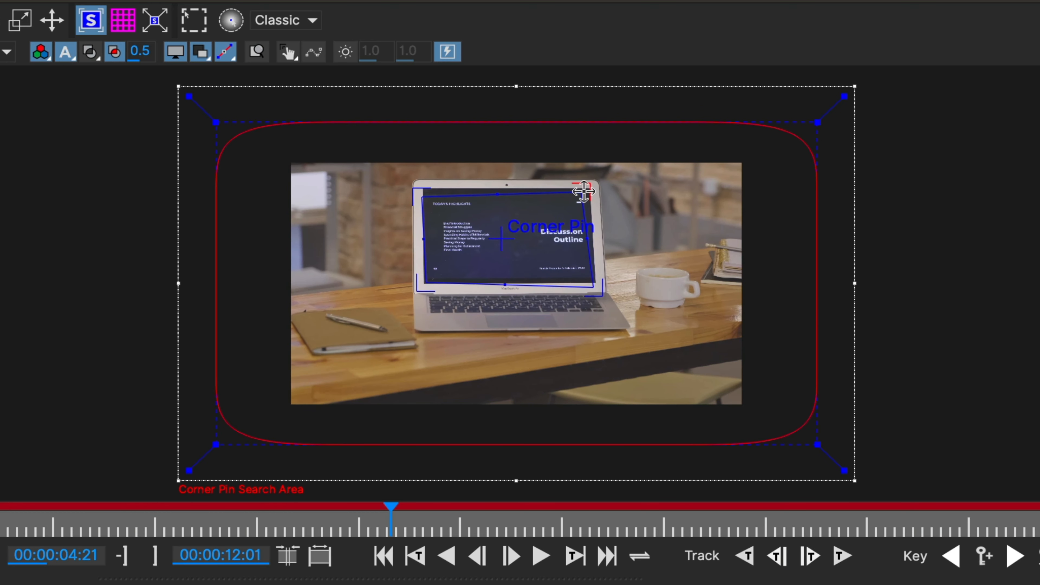
left_click_drag(590, 187, 581, 192)
scroll(555, 246, "up", 4)
scroll(554, 245, "down", 1)
scroll(555, 246, "up", 2)
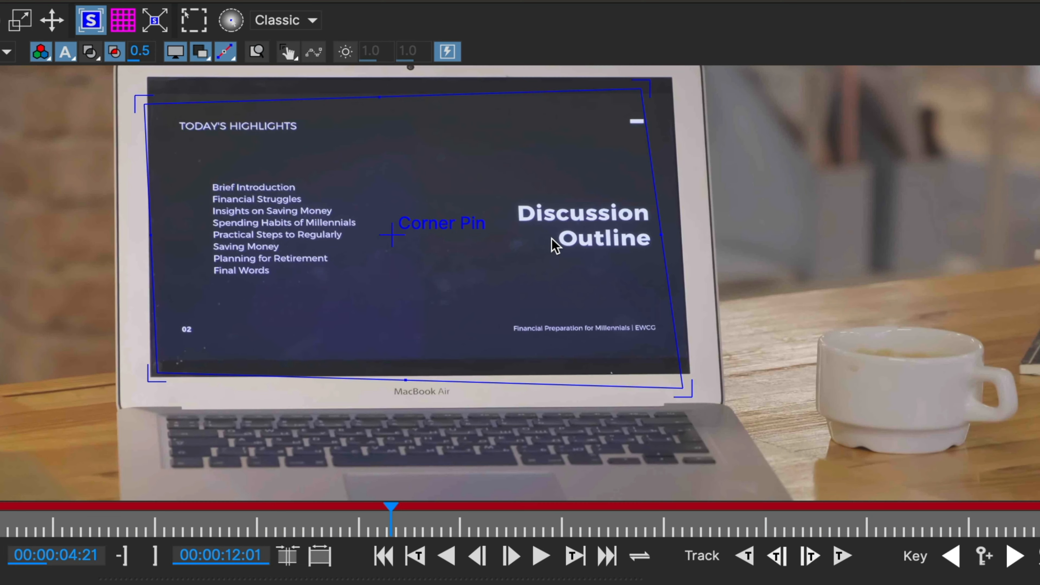
left_click_drag(144, 109, 147, 77)
left_click_drag(641, 89, 674, 77)
left_click_drag(682, 387, 687, 367)
left_click_drag(157, 373, 154, 376)
left_click(668, 76)
- Reshape the Corner Pin Search Area so its four points closely surround the laptop
scroll(638, 161, "down", 10)
scroll(639, 160, "up", 4)
left_click_drag(146, 224, 37, 302)
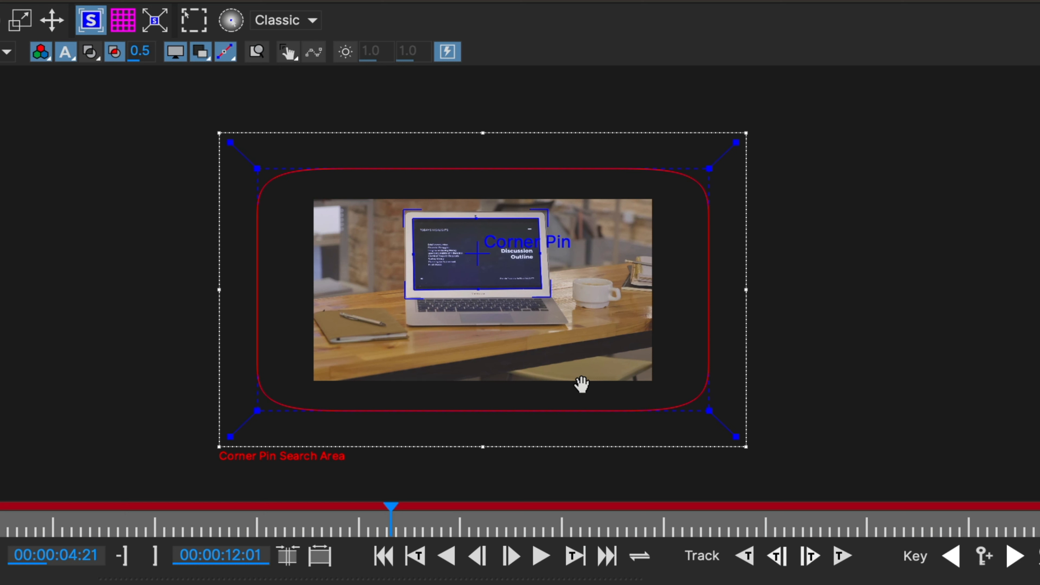
left_click_drag(708, 170, 581, 200)
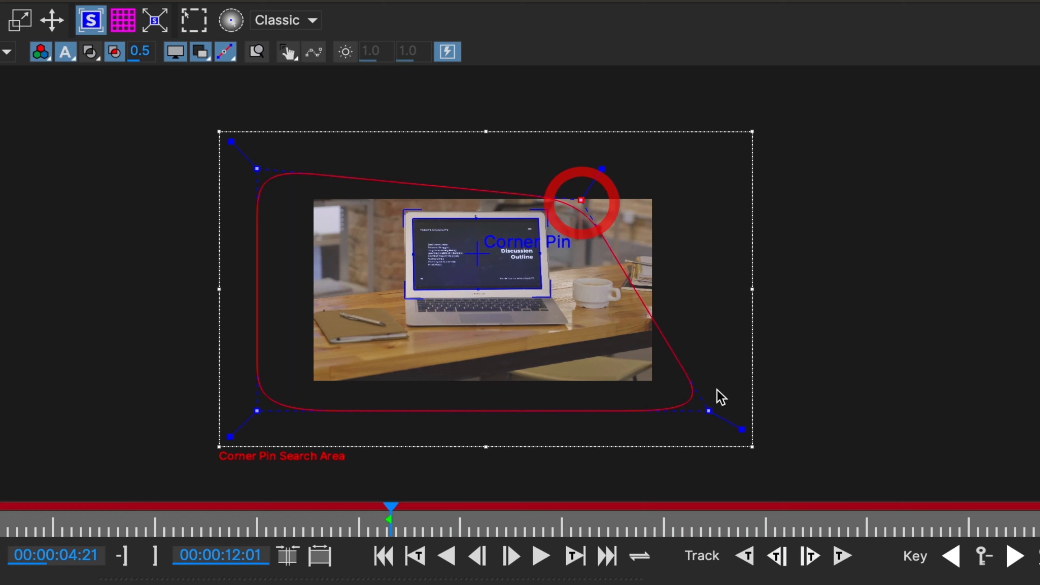
left_click_drag(706, 412, 633, 358)
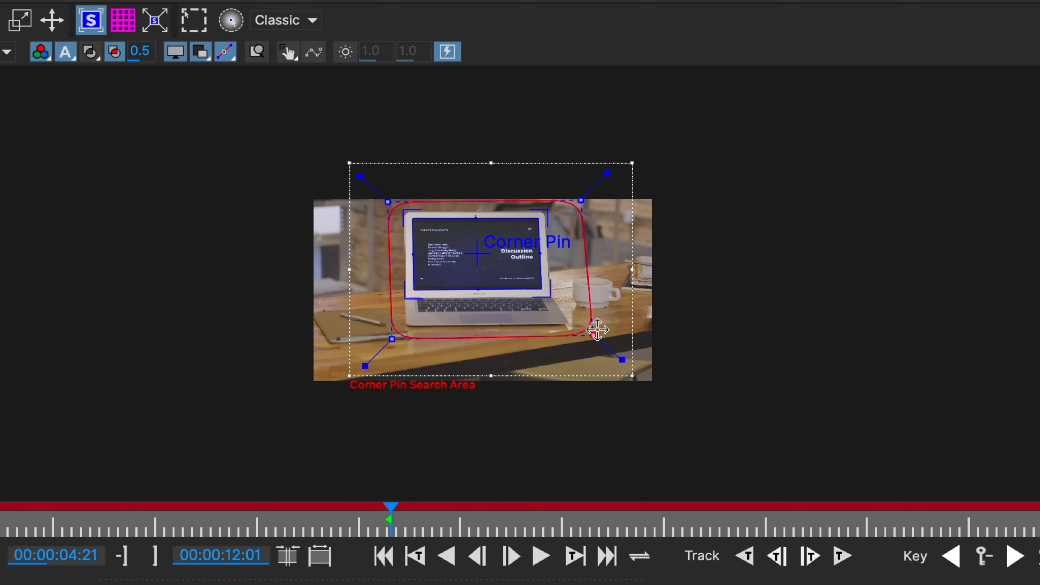
left_click_drag(597, 330, 578, 340)
left_click(581, 200)
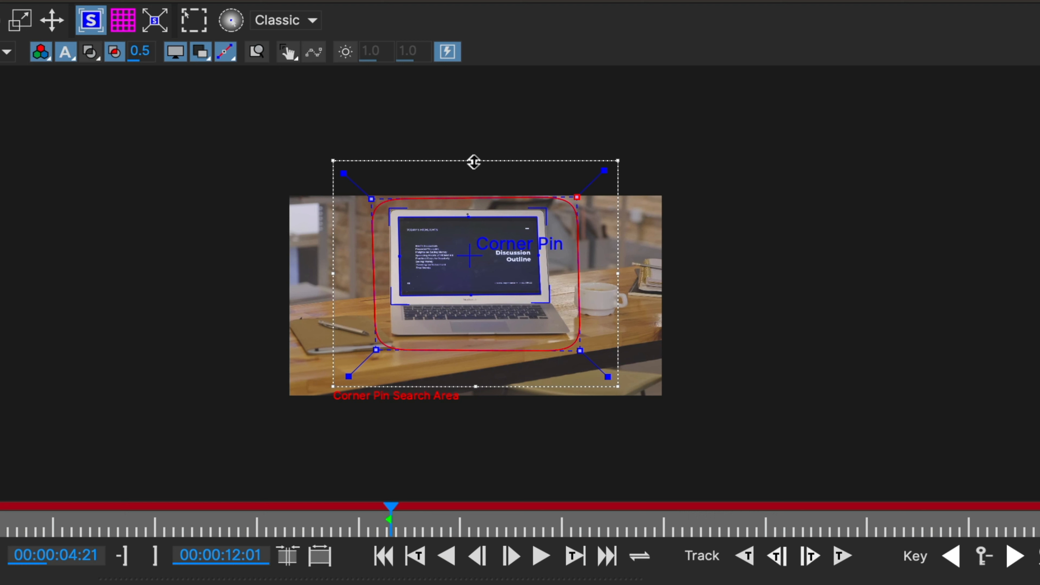
- Switch to the Essentials workspace and enable Skew and Persp in the track motion options
left_click(282, 19)
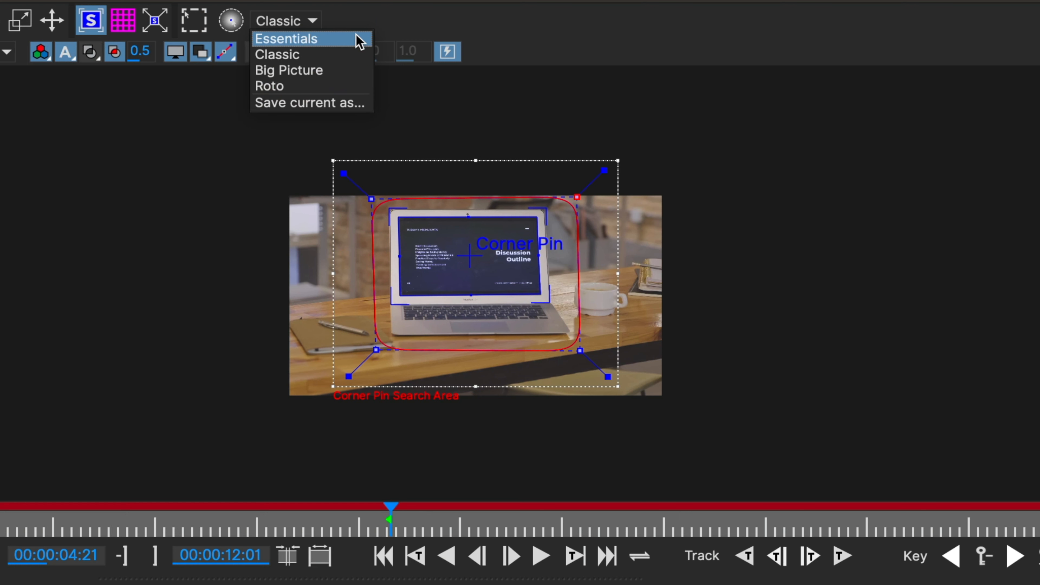
left_click(308, 40)
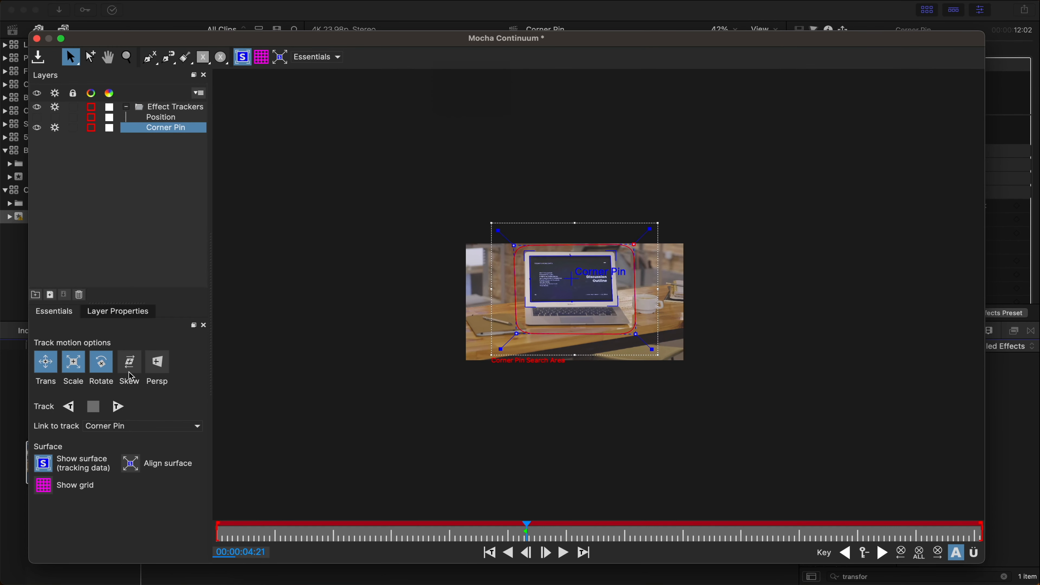
left_click(157, 363)
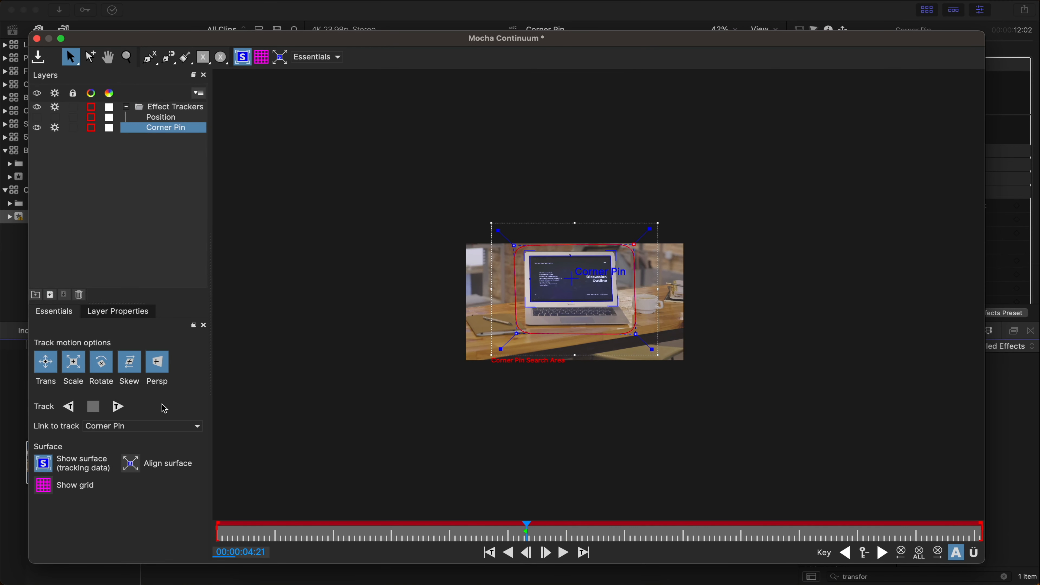
- Track the Corner Pin layer backward from 00:00:04:21, and scrub through the clip to check the track
left_click(71, 407)
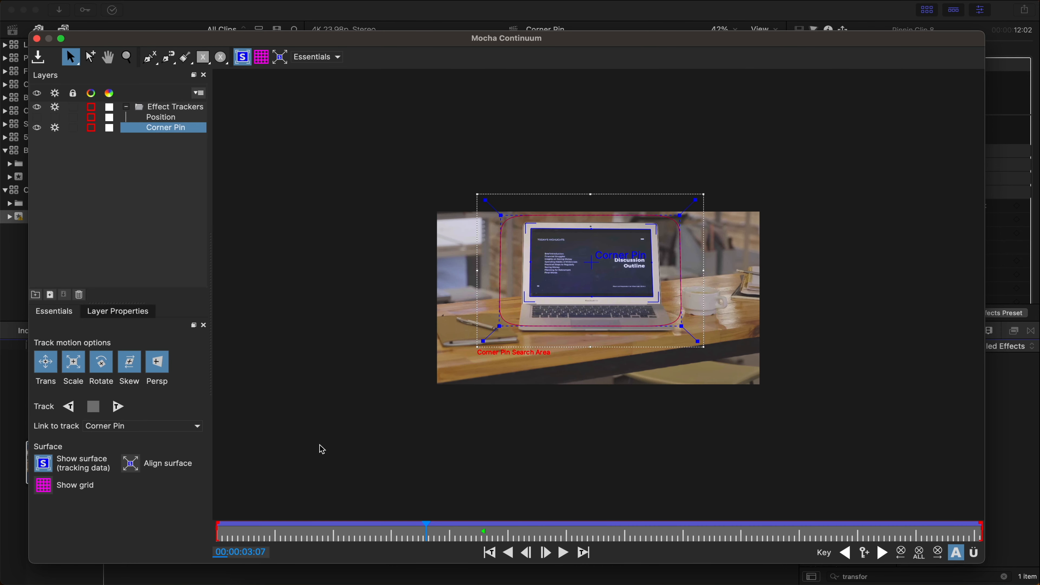
left_click(251, 534)
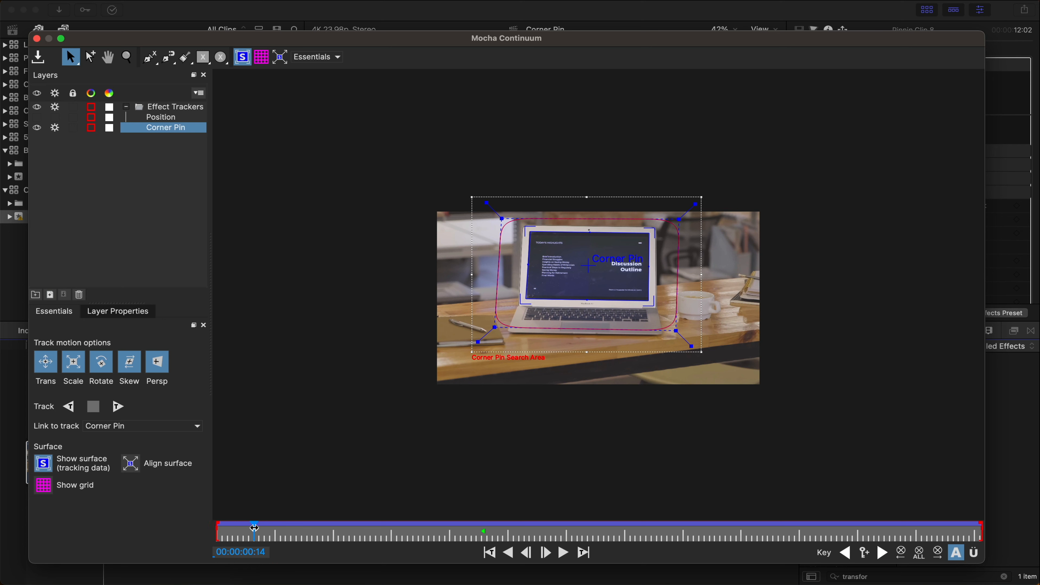
left_click_drag(253, 530, 769, 531)
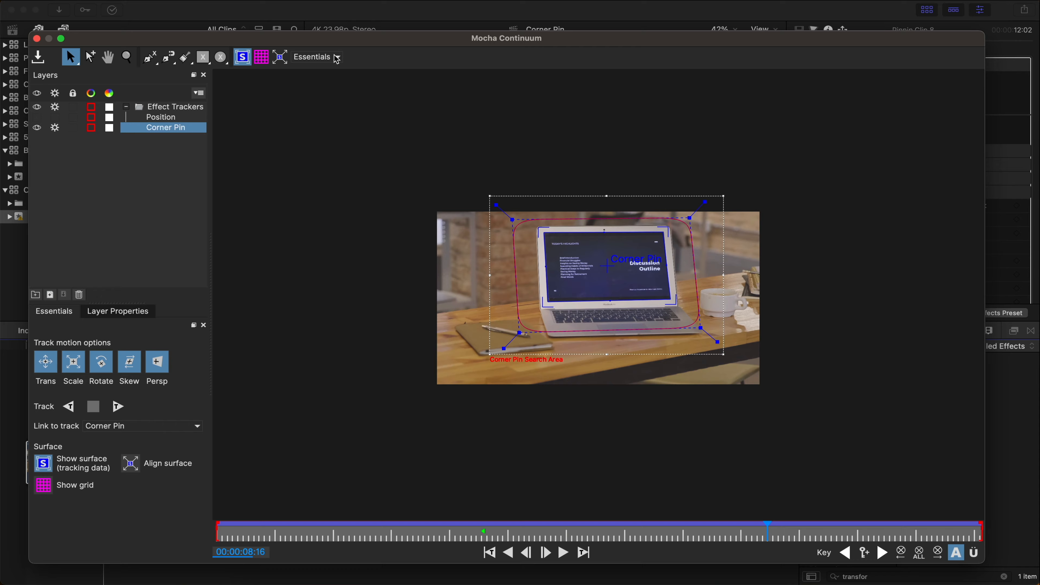
- In the Classic workspace's AdjustTrack settings, enable Scale/Rotation, Shear and Perspective, and set the reference points
left_click(336, 58)
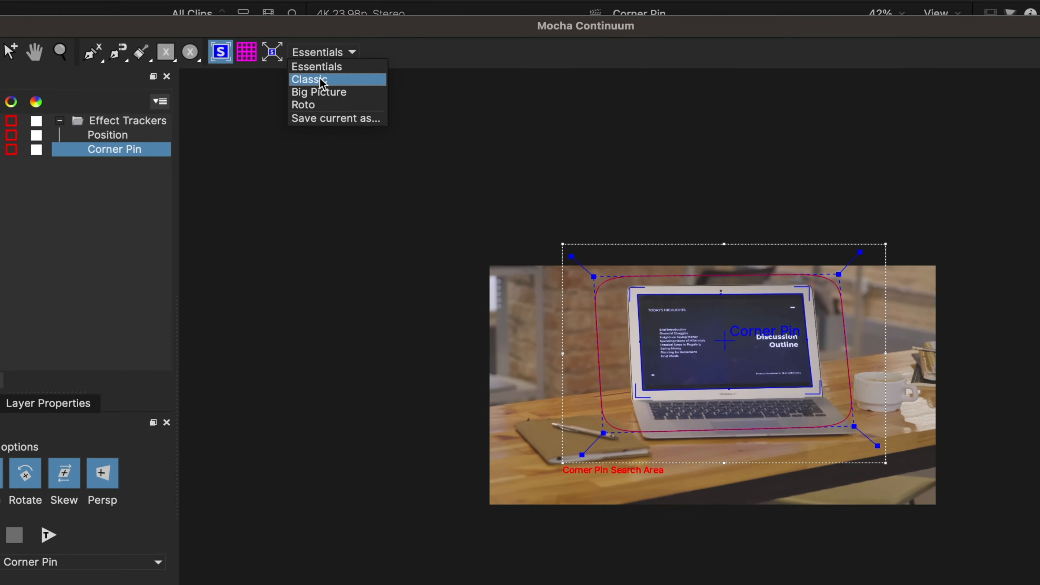
left_click(316, 81)
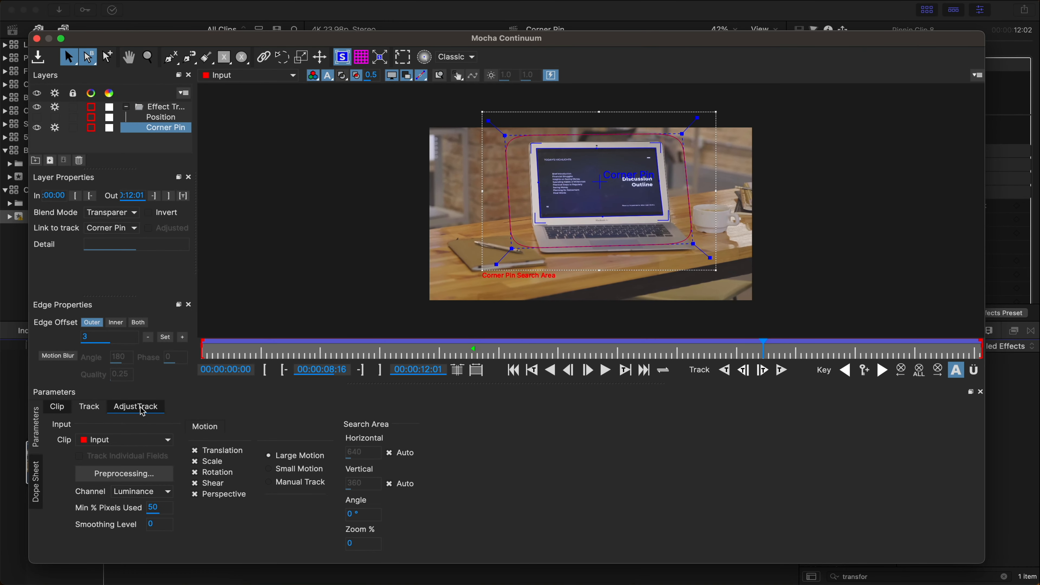
left_click(142, 408)
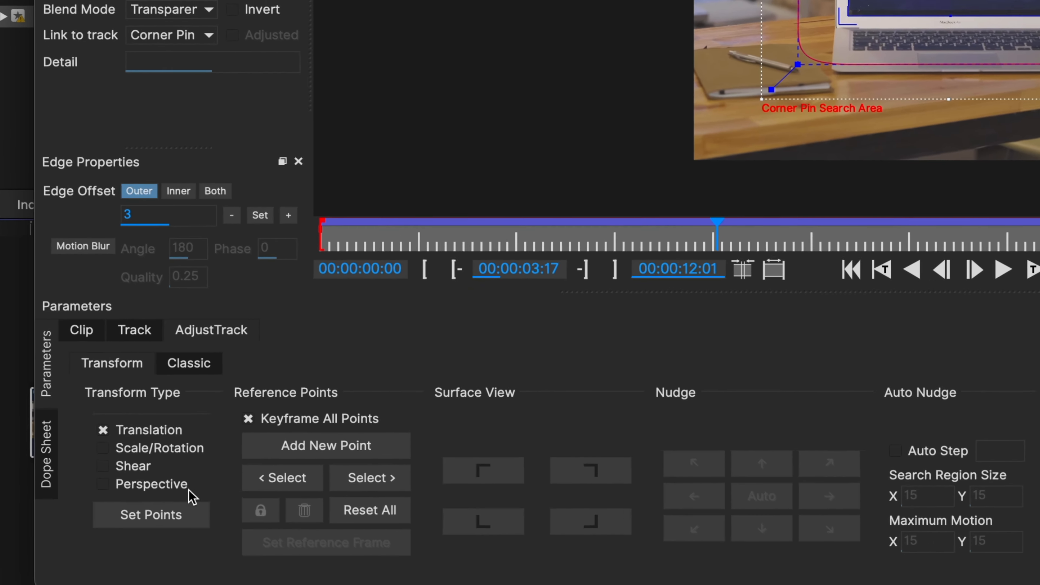
left_click(106, 445)
left_click(107, 464)
left_click(107, 483)
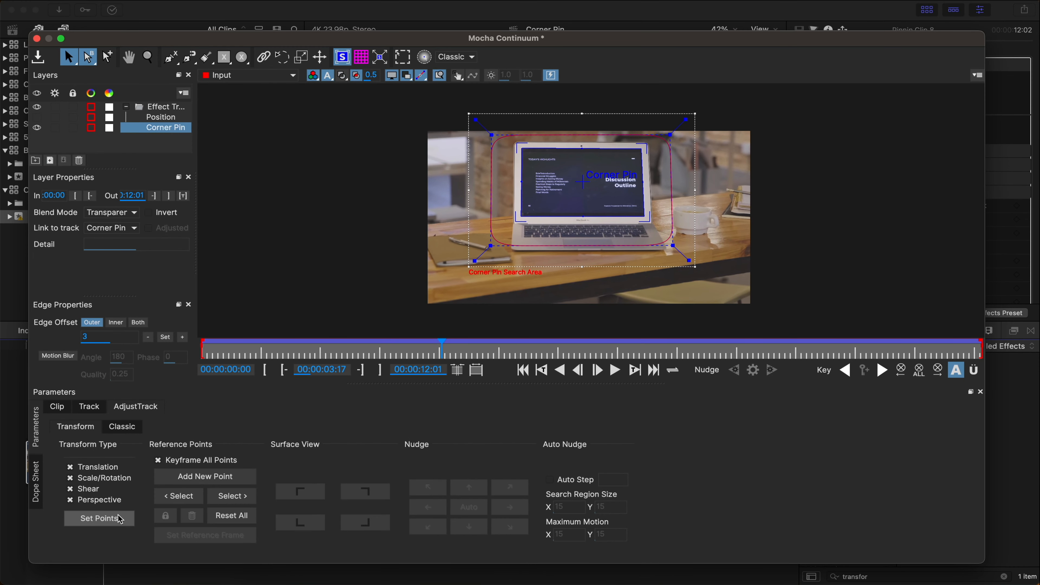
left_click(119, 519)
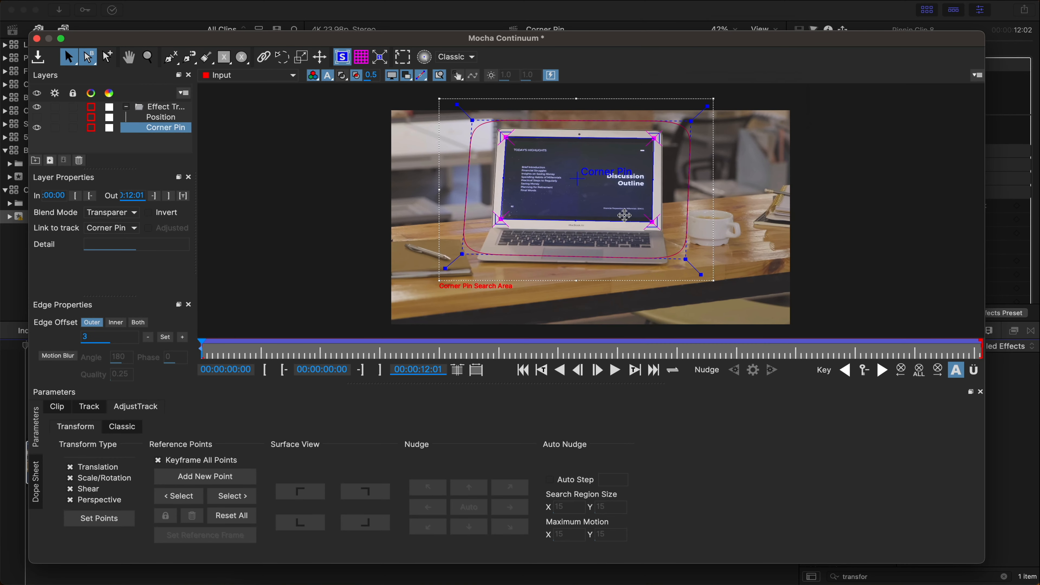
- Try to correct the track at 00:00:01:00 by moving the display's upper-left reference point and auto-nudging it
left_click_drag(221, 354, 266, 351)
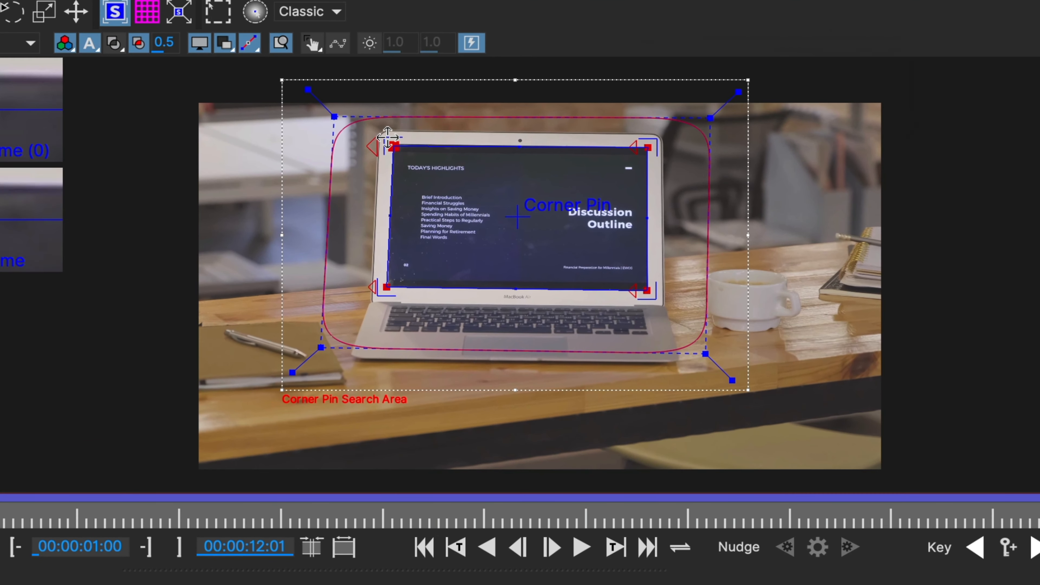
left_click_drag(387, 137, 404, 141)
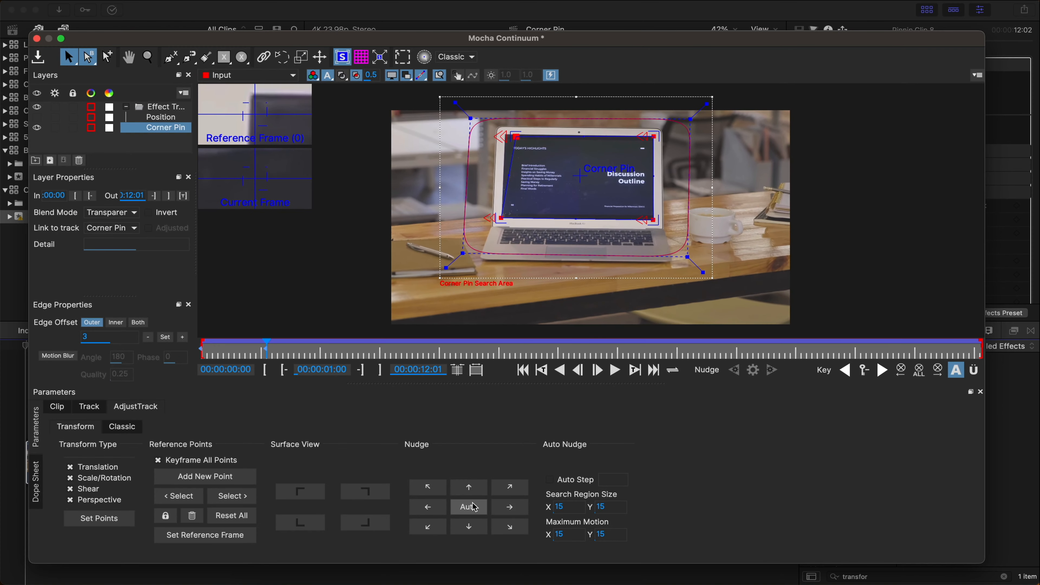
left_click(471, 507)
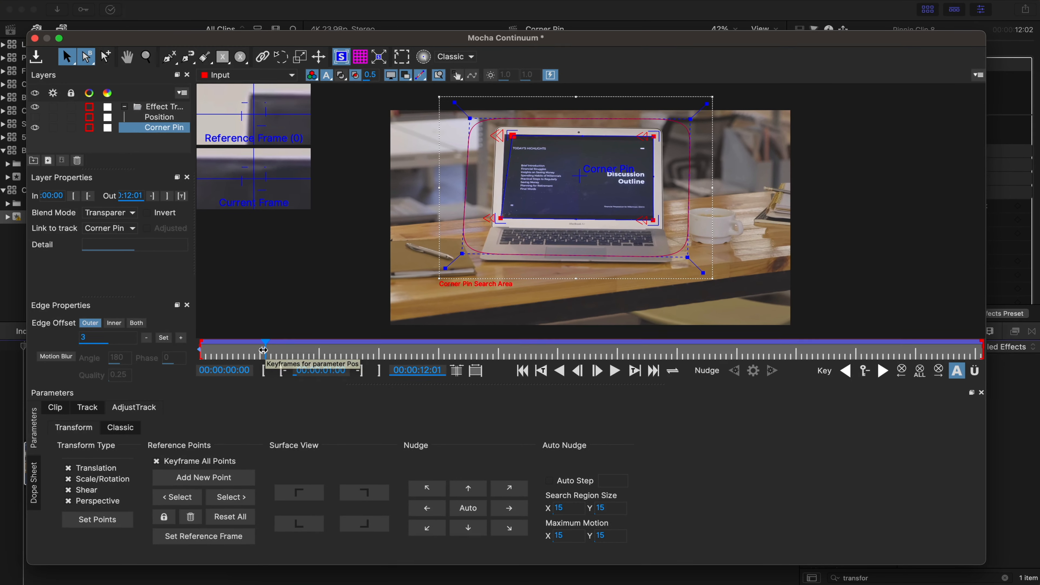
left_click_drag(266, 348, 251, 348)
left_click_drag(3, 488, 0, 518)
left_click_drag(45, 461, 0, 443)
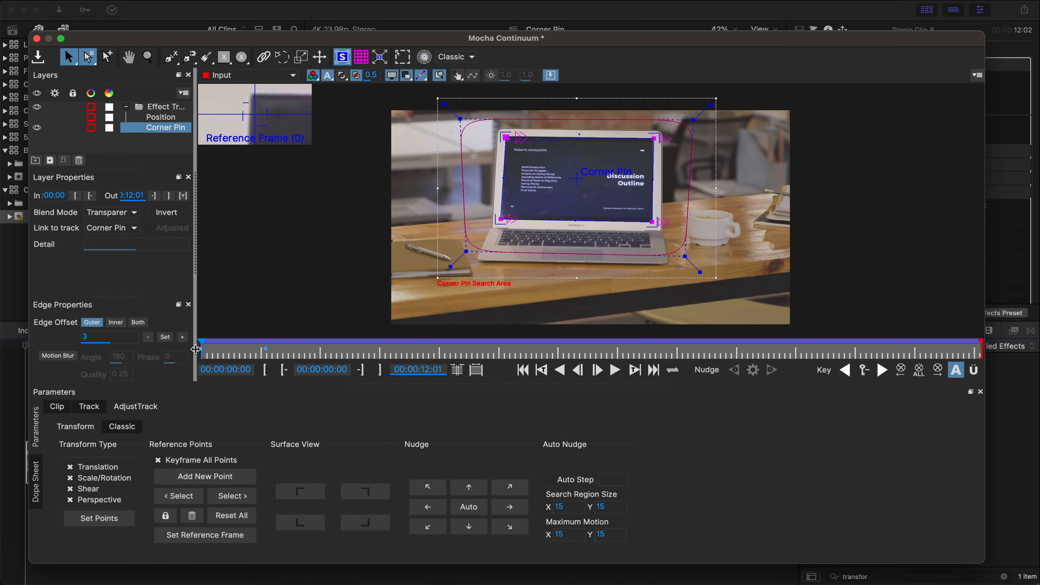
left_click_drag(195, 349, 301, 346)
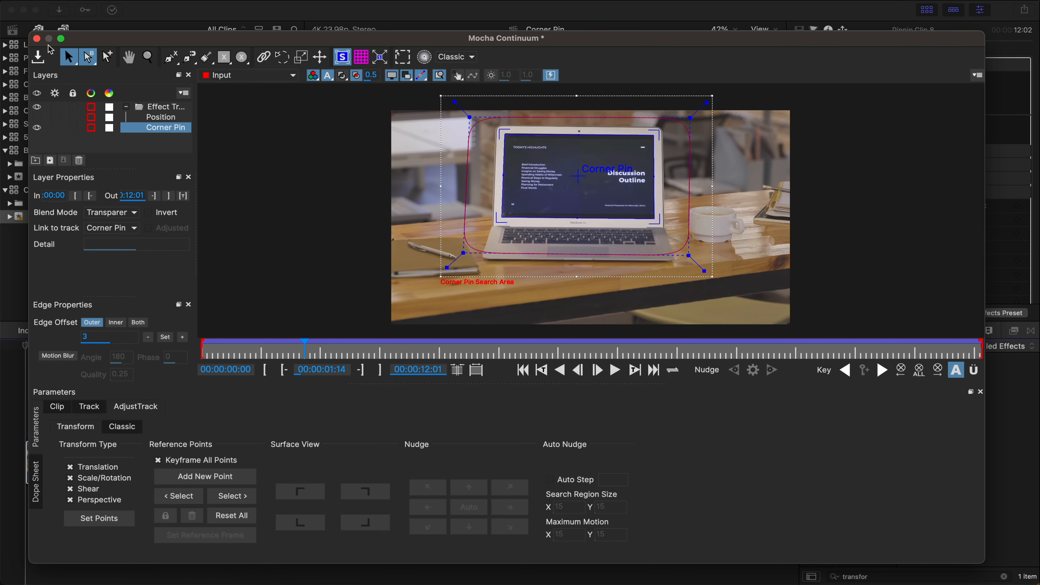
- Close Mocha with the tracking changes saved, and play part of the tracked laptop clip in the timeline
left_click(37, 39)
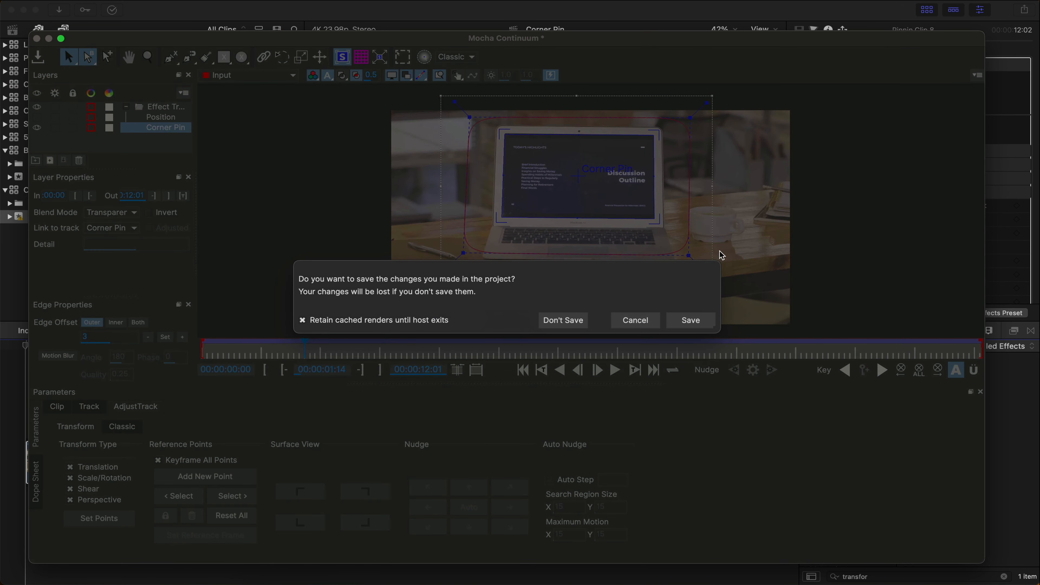
left_click(691, 320)
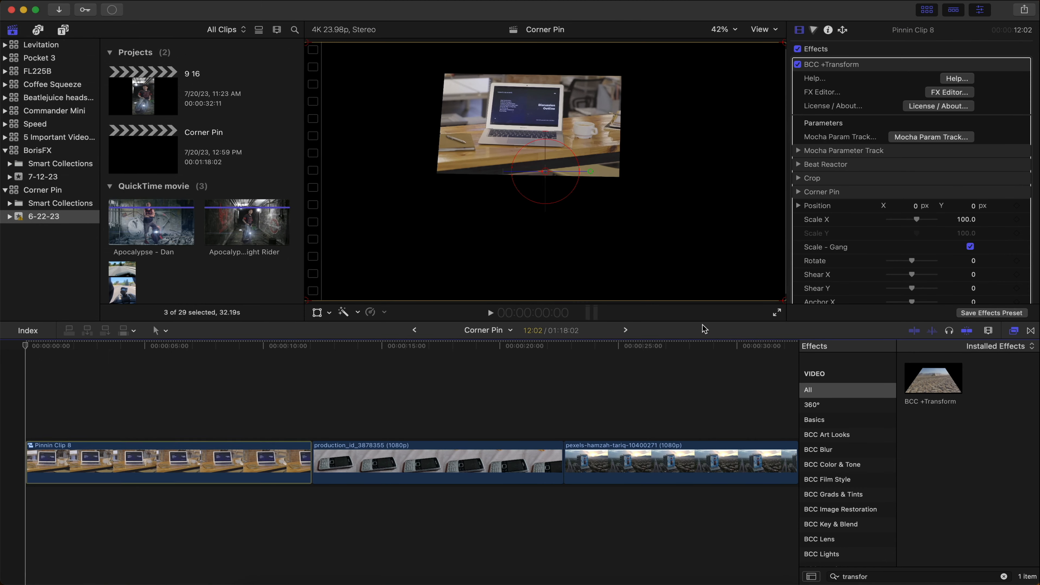
left_click(89, 420)
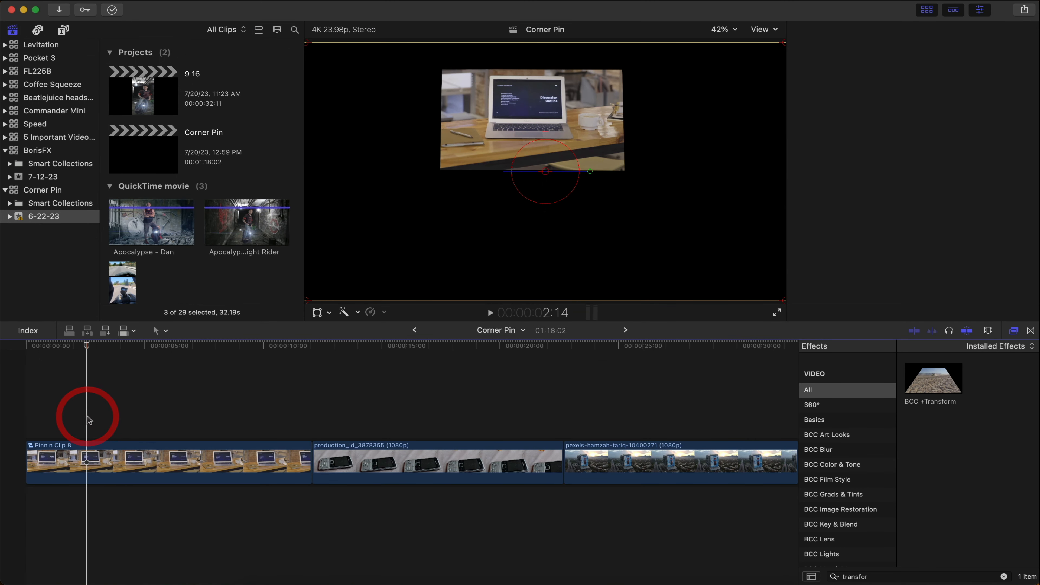
key("space")
key("space")
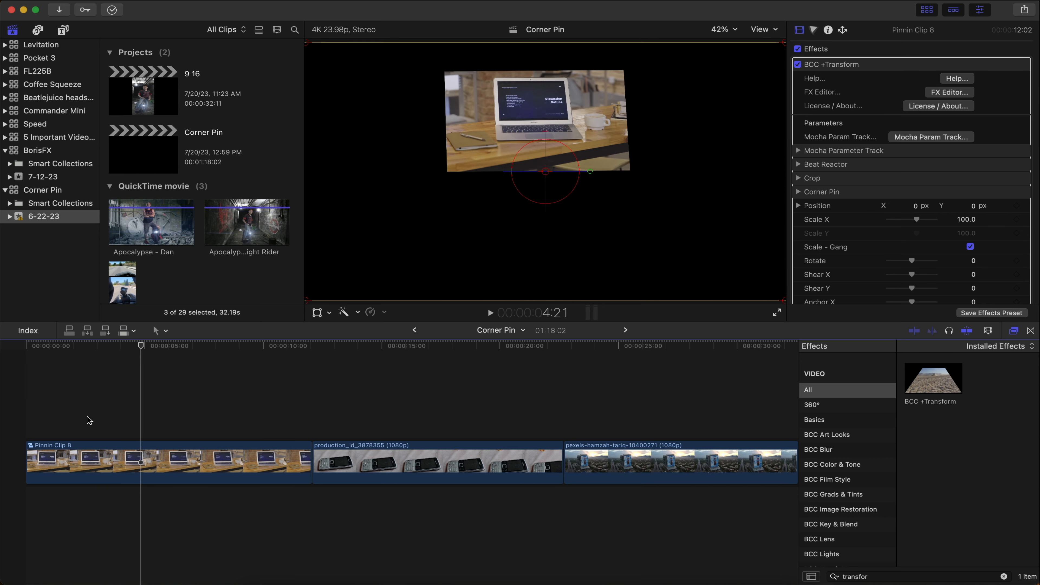
- Place the Apocalypse - Knight Rider clip above the laptop clip, starting at the beginning of the timeline
left_click_drag(236, 229, 16, 405)
key("alt+[")
left_click_drag(168, 400, 81, 394)
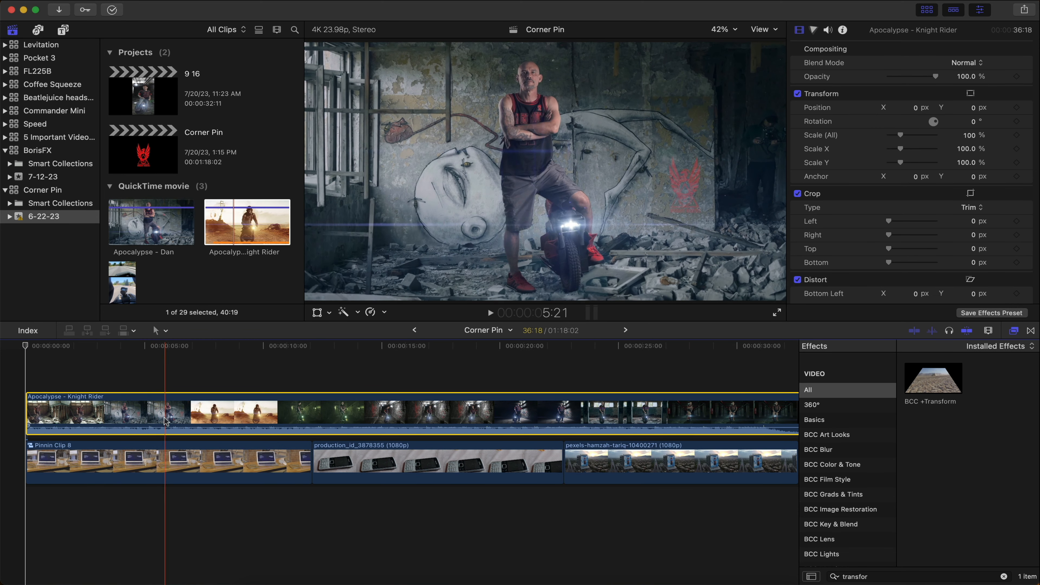
- Cut the Apocalypse - Knight Rider clip where the laptop clip ends and delete the remainder
key("b")
left_click(310, 411)
key("a")
left_click(315, 410)
key("Delete")
- Turn the Apocalypse - Knight Rider clip into a new compound clip named Media
left_click(106, 415)
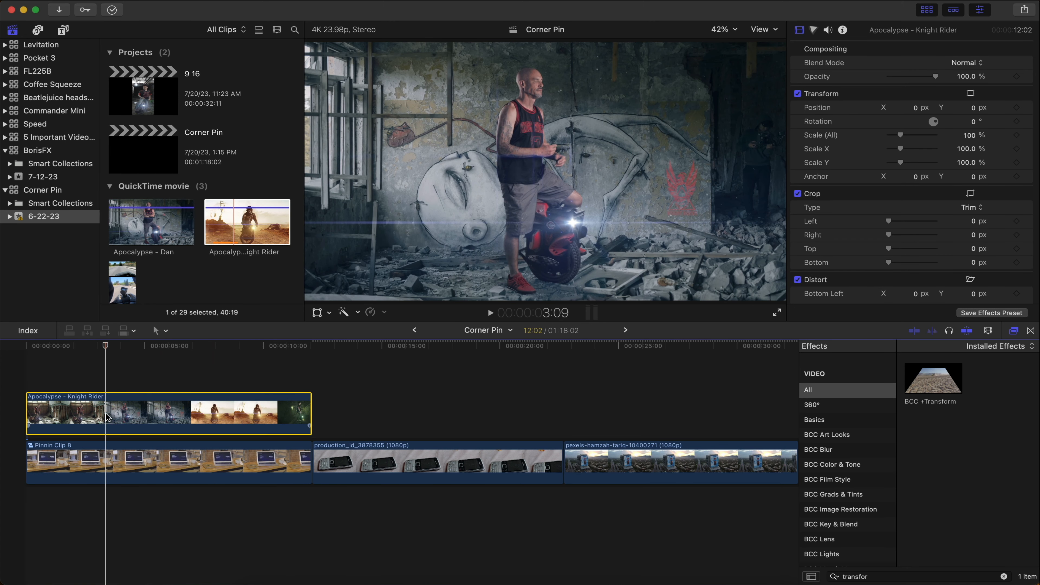
right_click(108, 416)
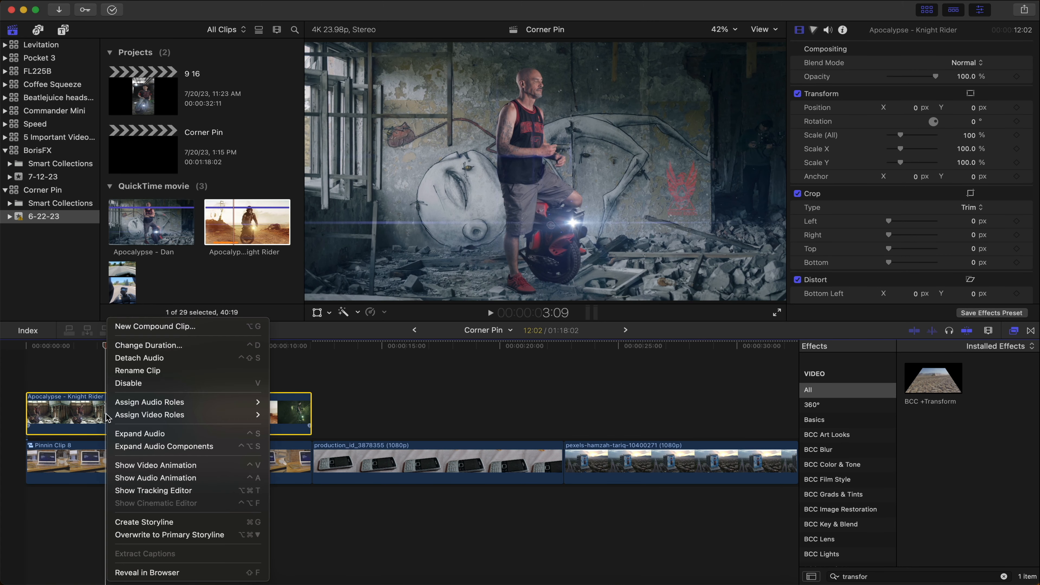
left_click(179, 327)
key("Return")
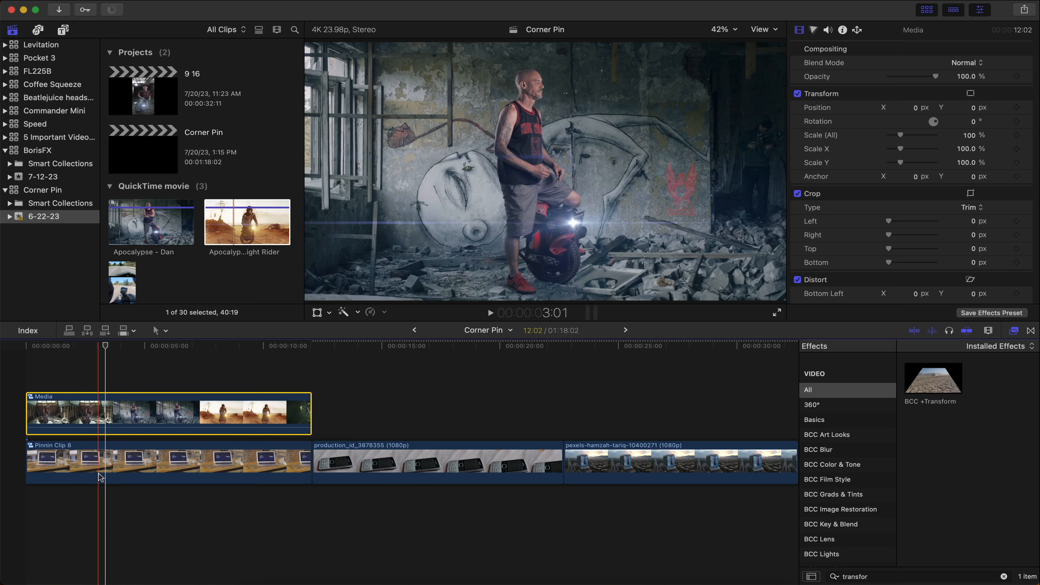
- Copy the laptop clip's attributes and paste only its BCC +Transform effect onto the Media compound clip, using Stretch to Fit keyframe timing
left_click(100, 477)
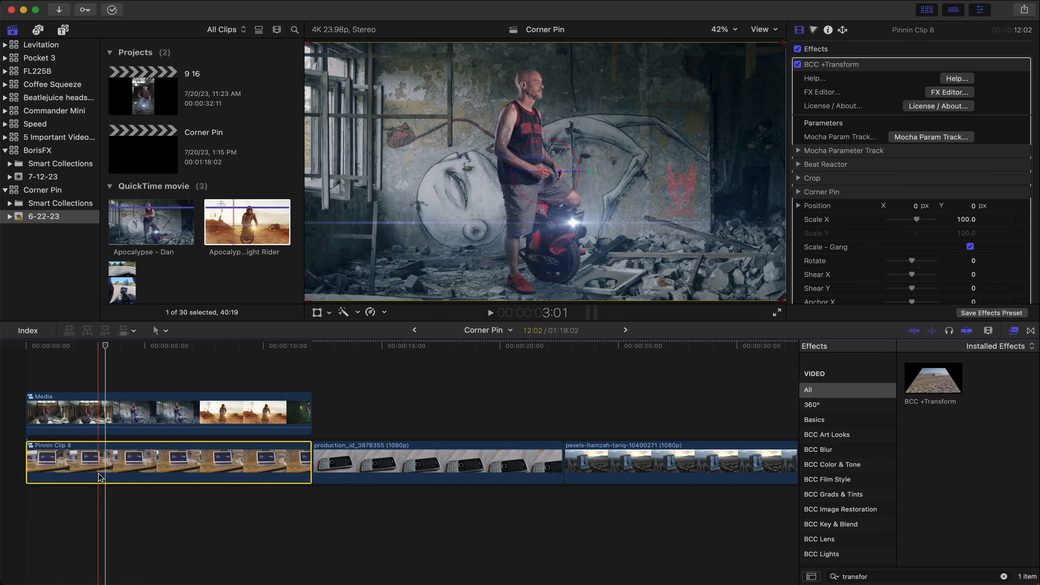
left_click(121, 417)
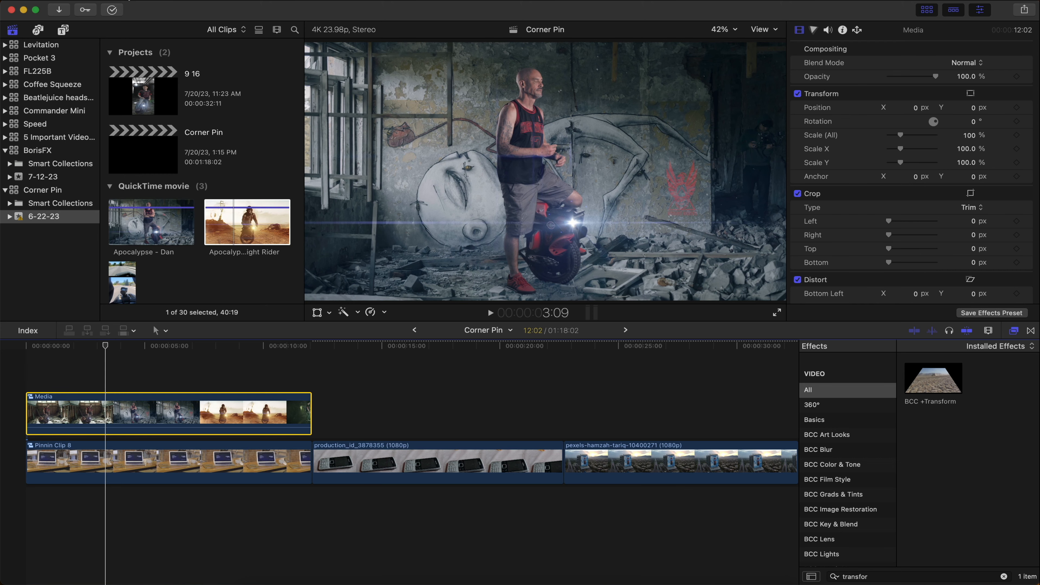
left_click(150, 0)
mouse_move(125, 0)
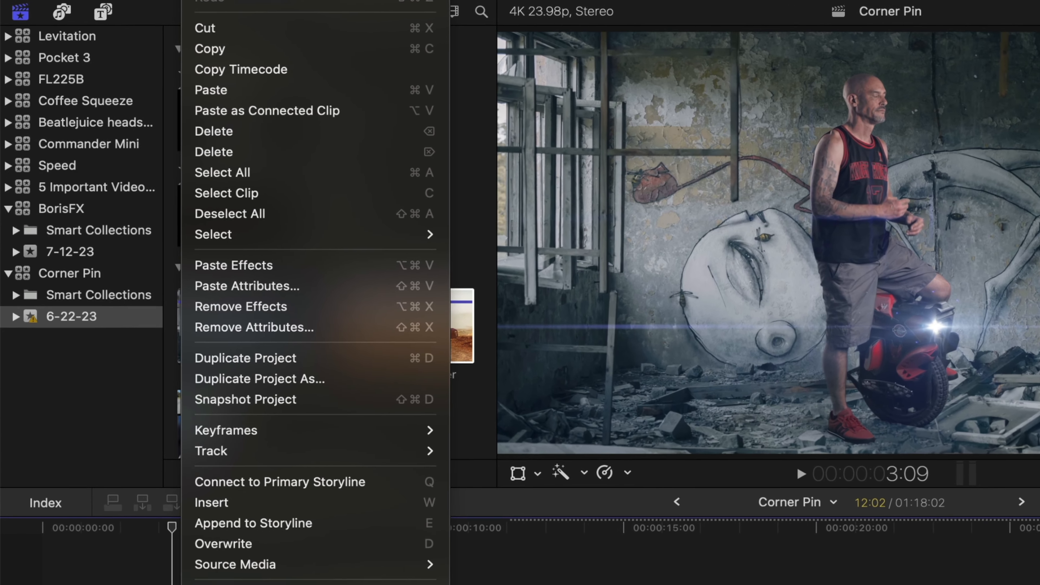
left_click(271, 296)
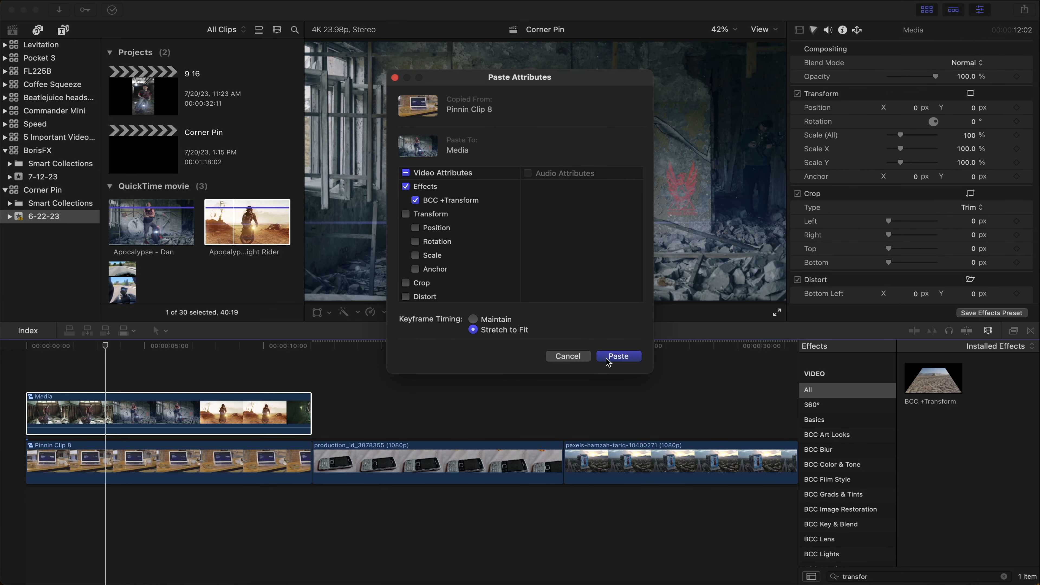
left_click(756, 422)
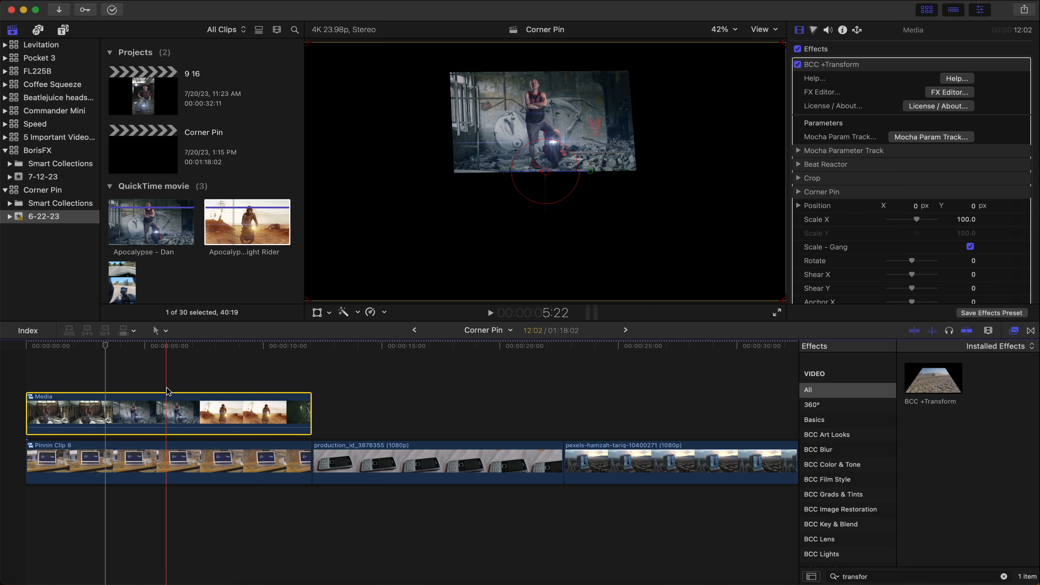
- Disable the BCC +Transform effect on the laptop clip, Pinnin Clip 8, beneath the Media clip
left_click(169, 371)
left_click(163, 410)
left_click(157, 466)
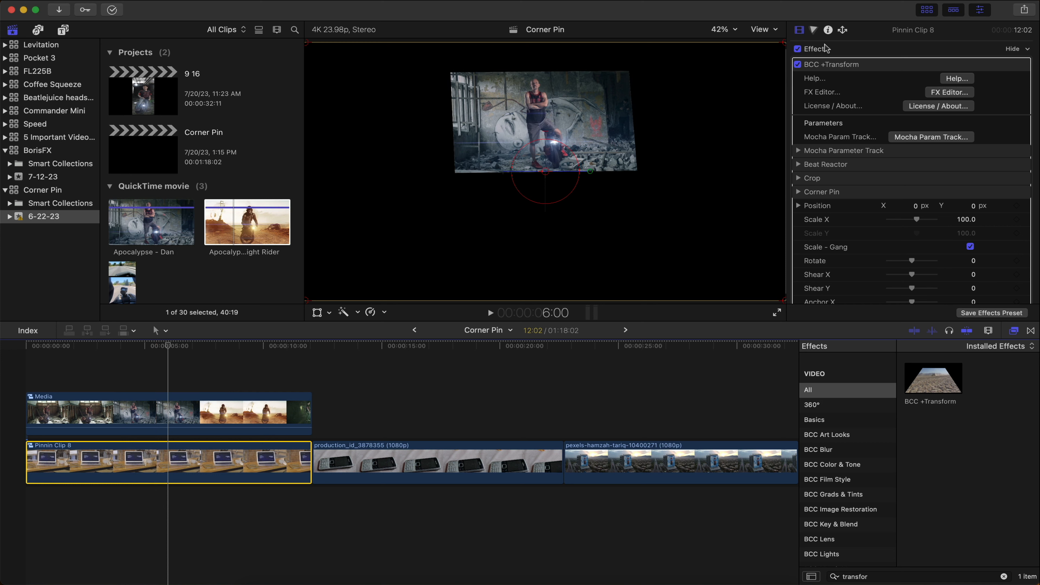
left_click(797, 65)
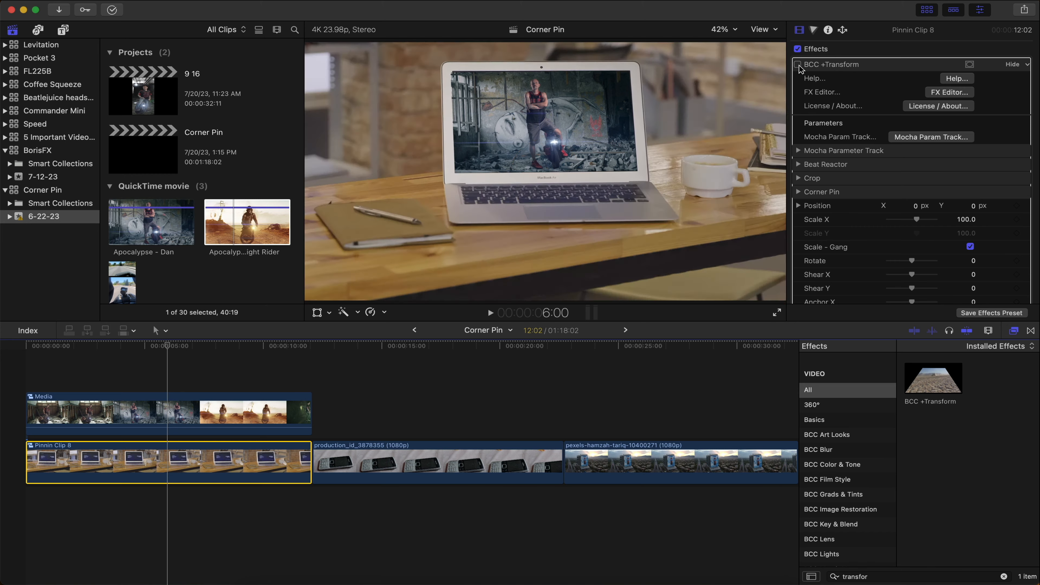
left_click(797, 65)
- Play the composited laptop shot from the beginning of the timeline to check the screen replacement
left_click(24, 360)
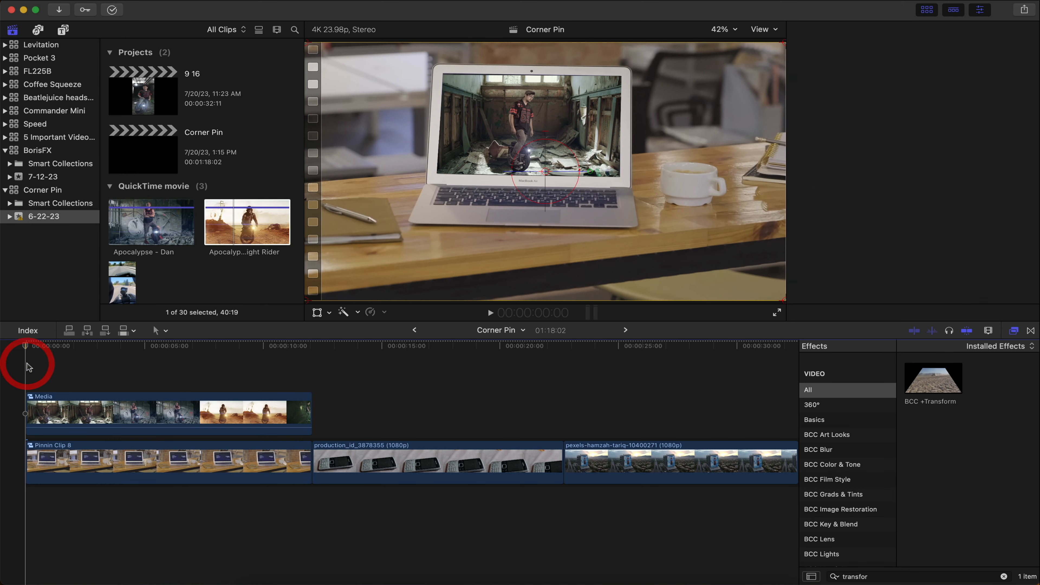
key("space")
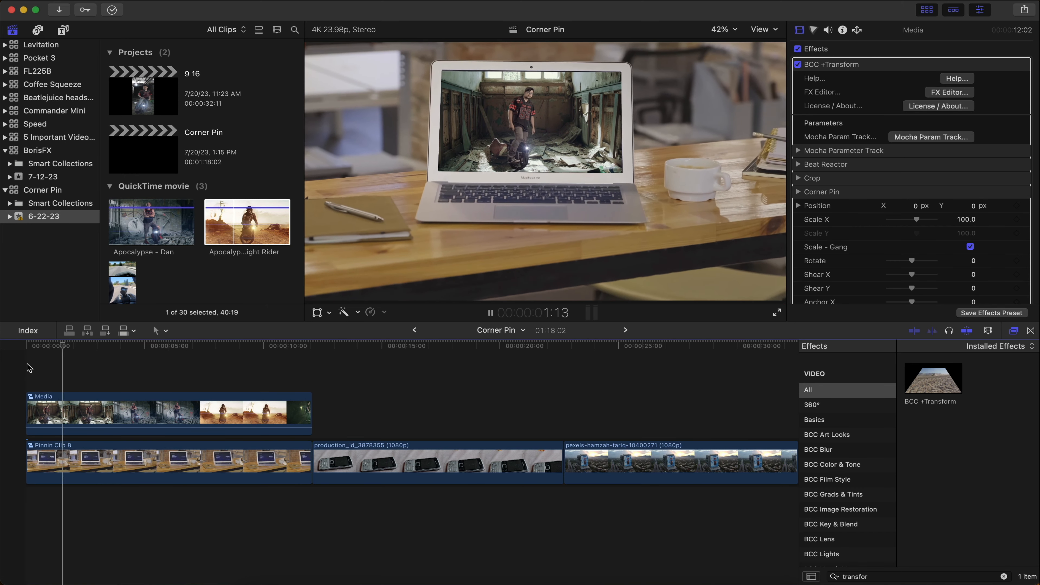
key("space")
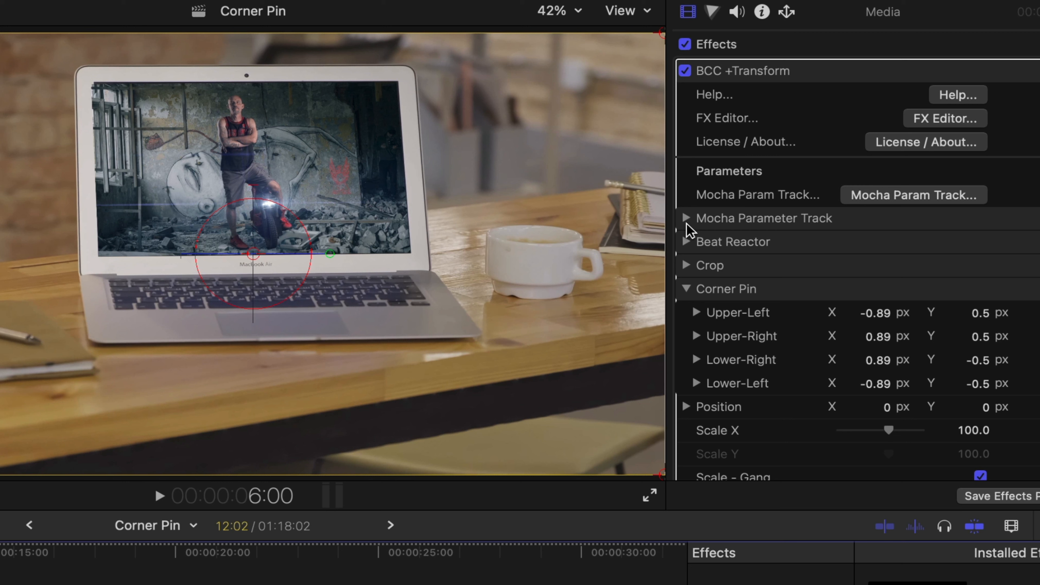
- Set the TL X corner pin offset in the Media clip's Mocha Parameter Track settings to 1.0
left_click(686, 219)
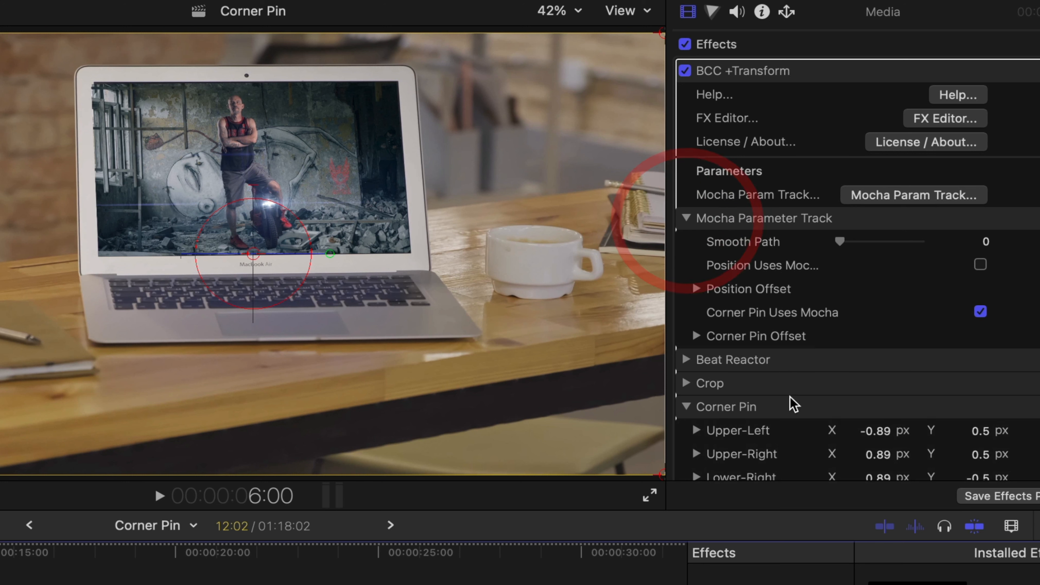
left_click(692, 336)
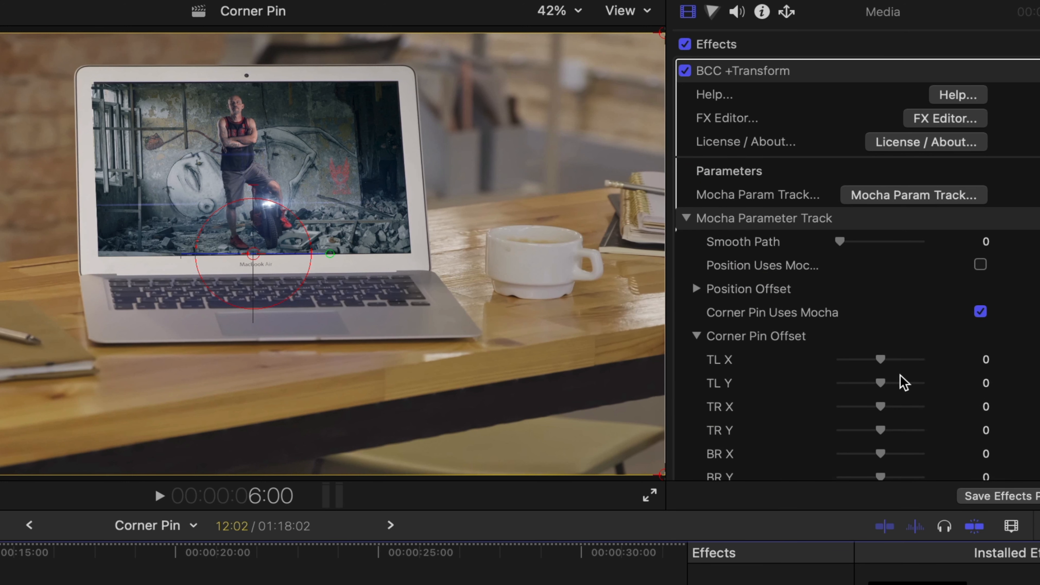
left_click_drag(882, 363, 883, 361)
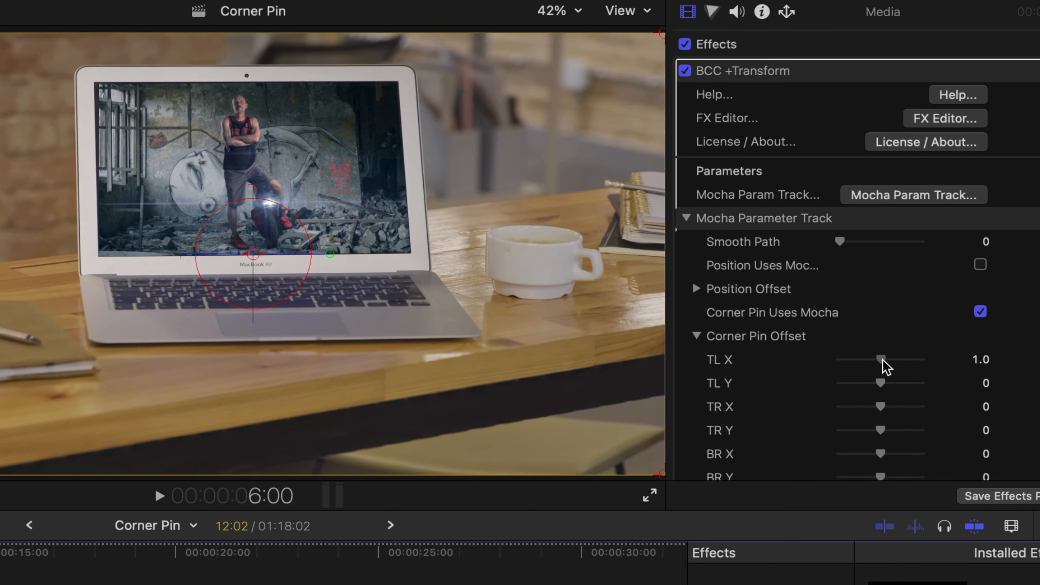